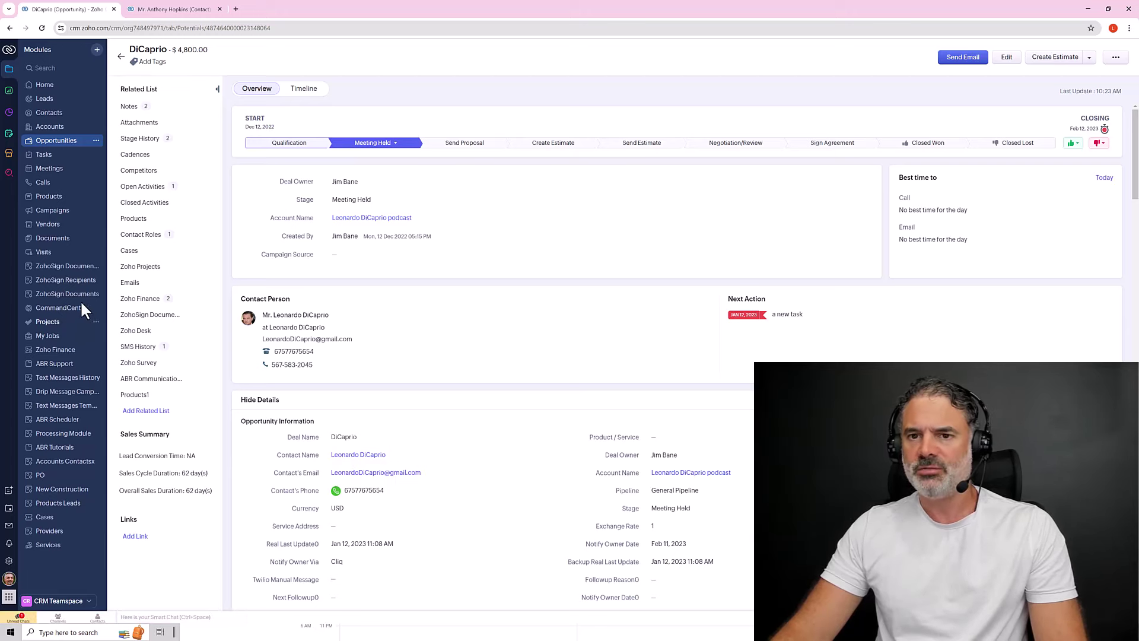
# Jump to the DiCaprio deal's empty Emails section from the Related List.
pyautogui.click(137, 285)
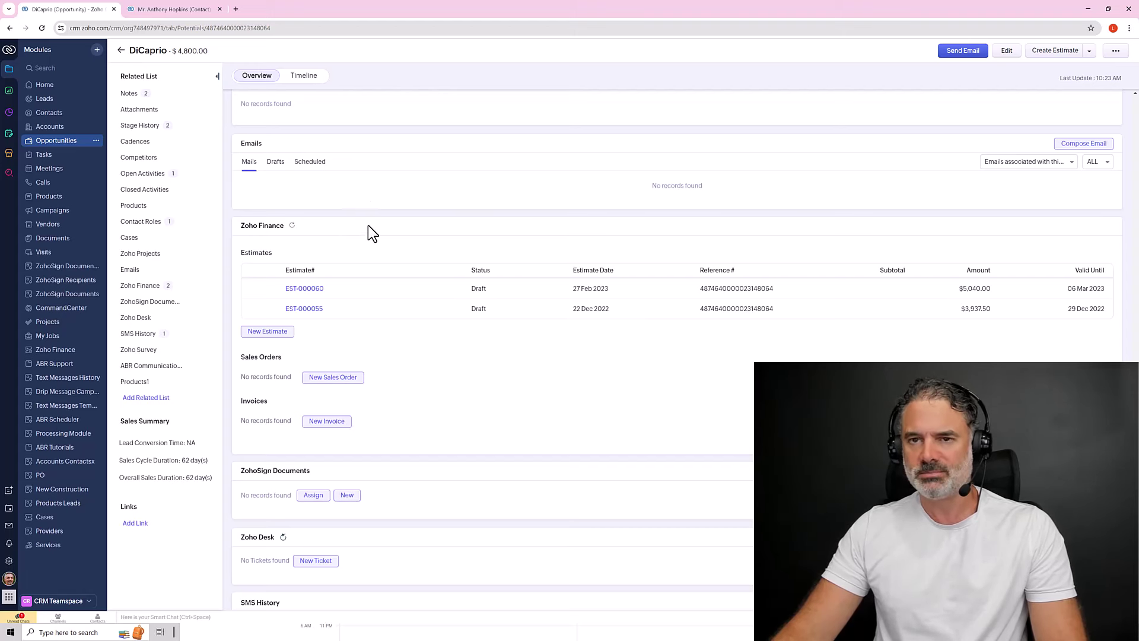
# Show the four emails on Anthony Hopkins' contact record.
pyautogui.click(191, 12)
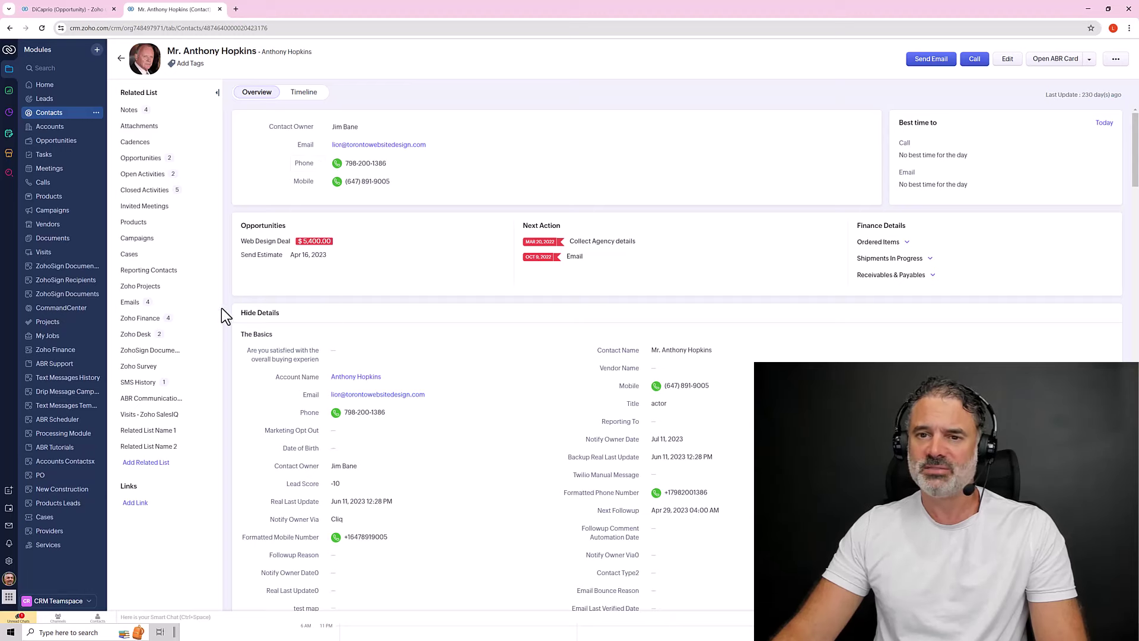
pyautogui.click(136, 303)
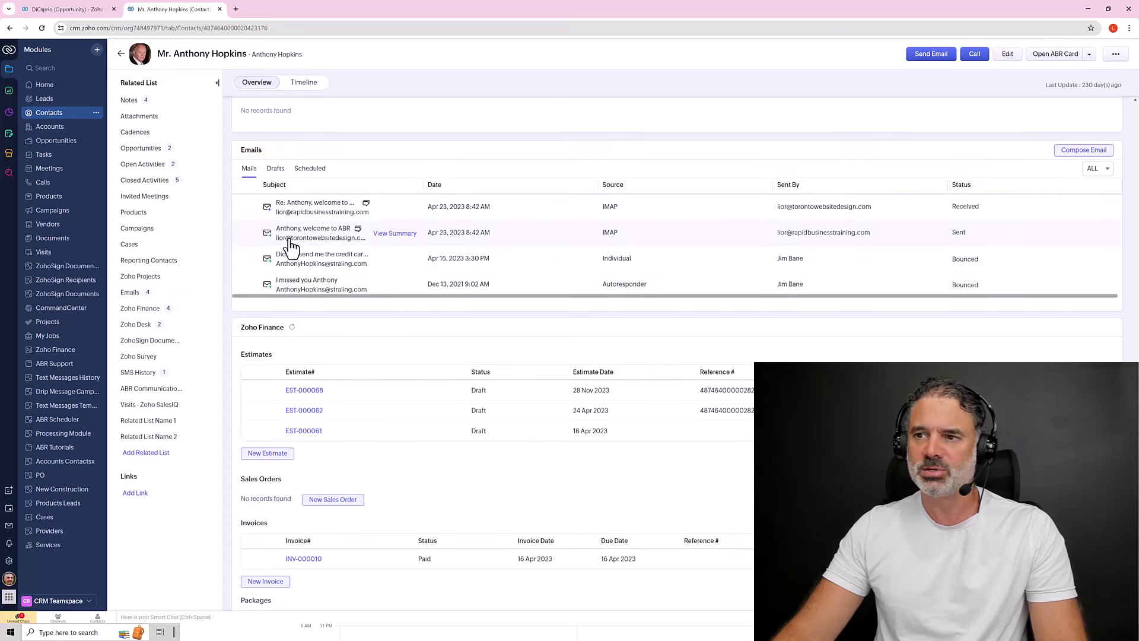
# Open the 'Re: Anthony, welcome to ABR' email and reveal its extra reply actions.
pyautogui.click(325, 211)
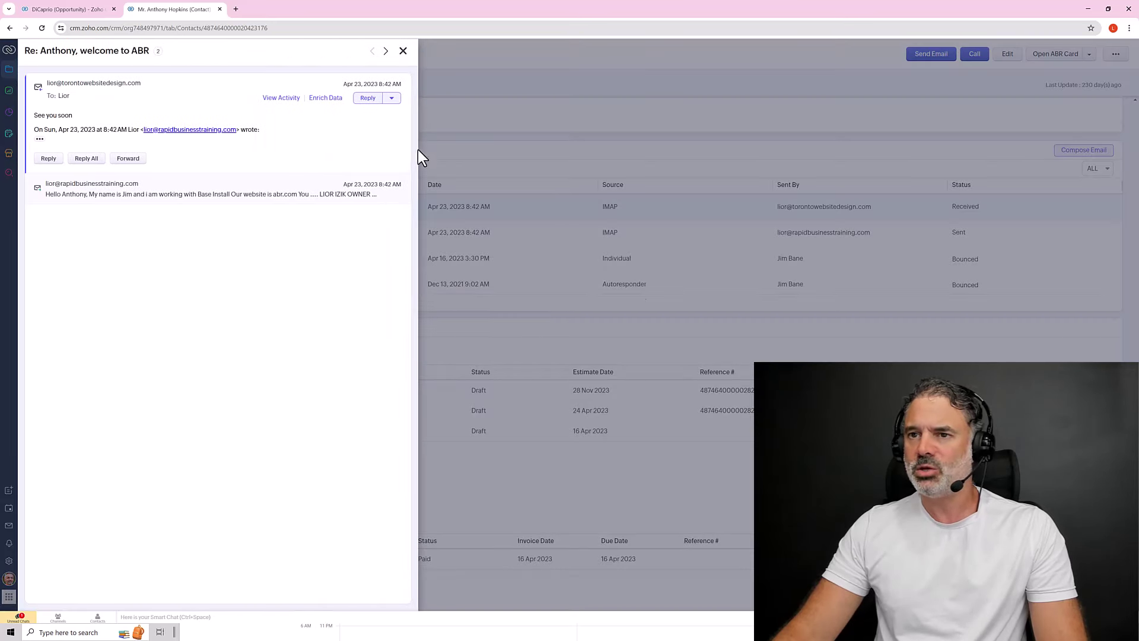
pyautogui.click(391, 98)
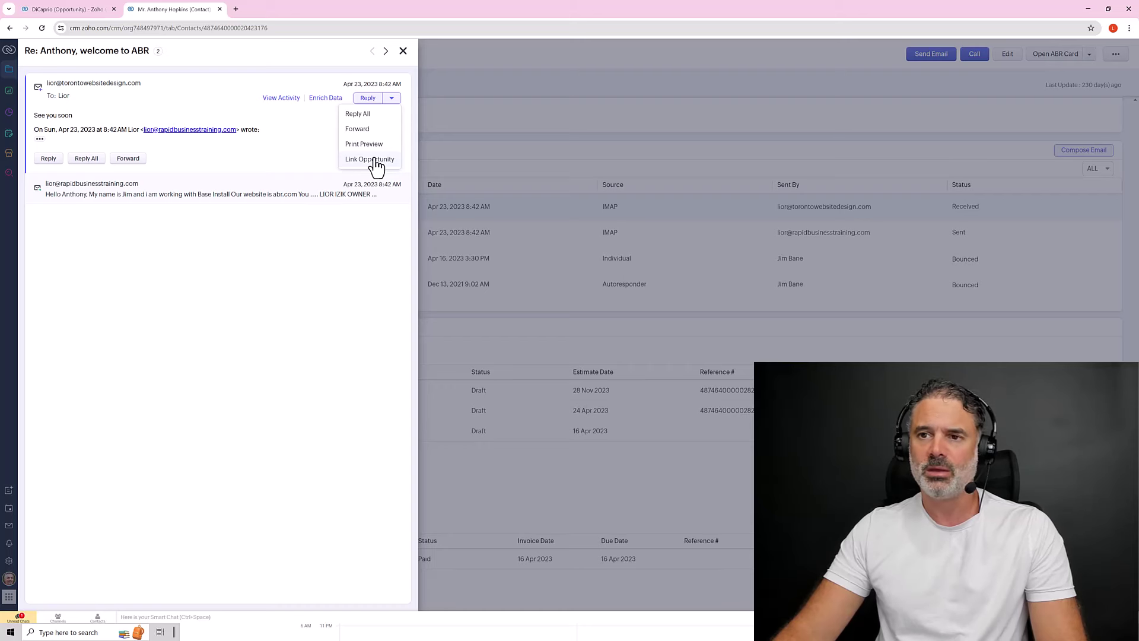
# Link the 'Re: Anthony, welcome to ABR' email to the DiCaprio opportunity, found by searching 'dic'.
pyautogui.click(375, 161)
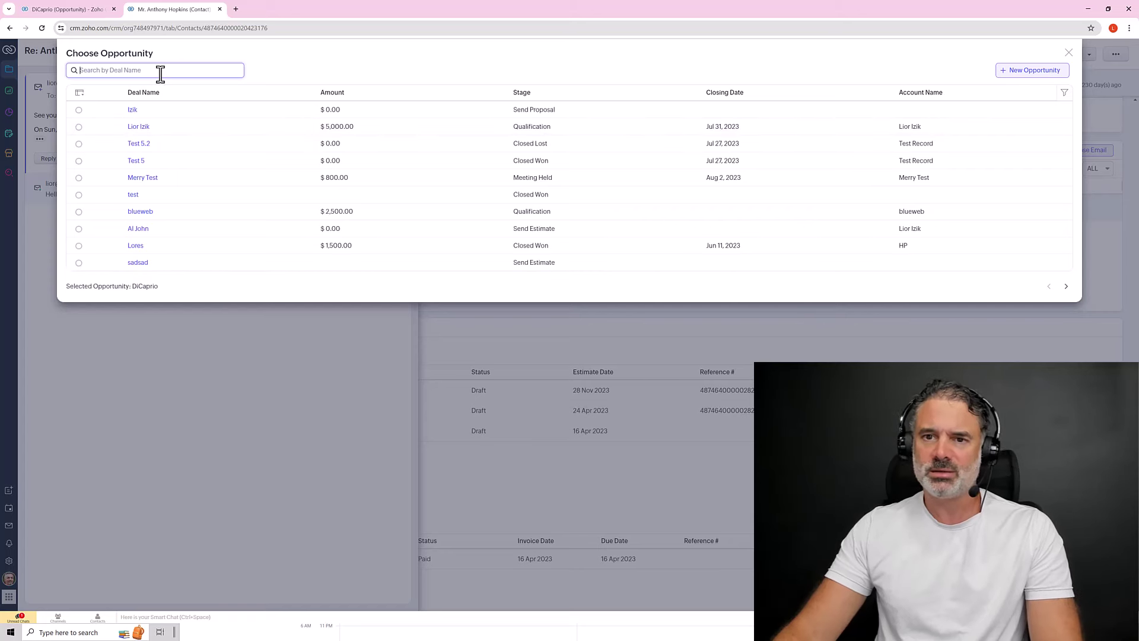
pyautogui.write('dic')
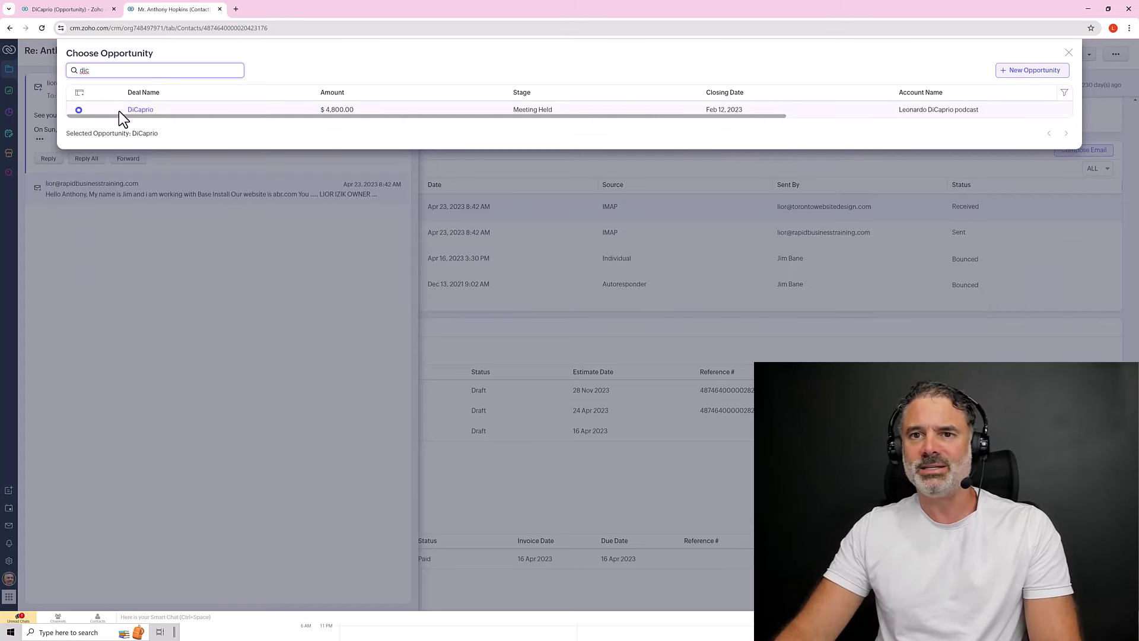
pyautogui.click(78, 110)
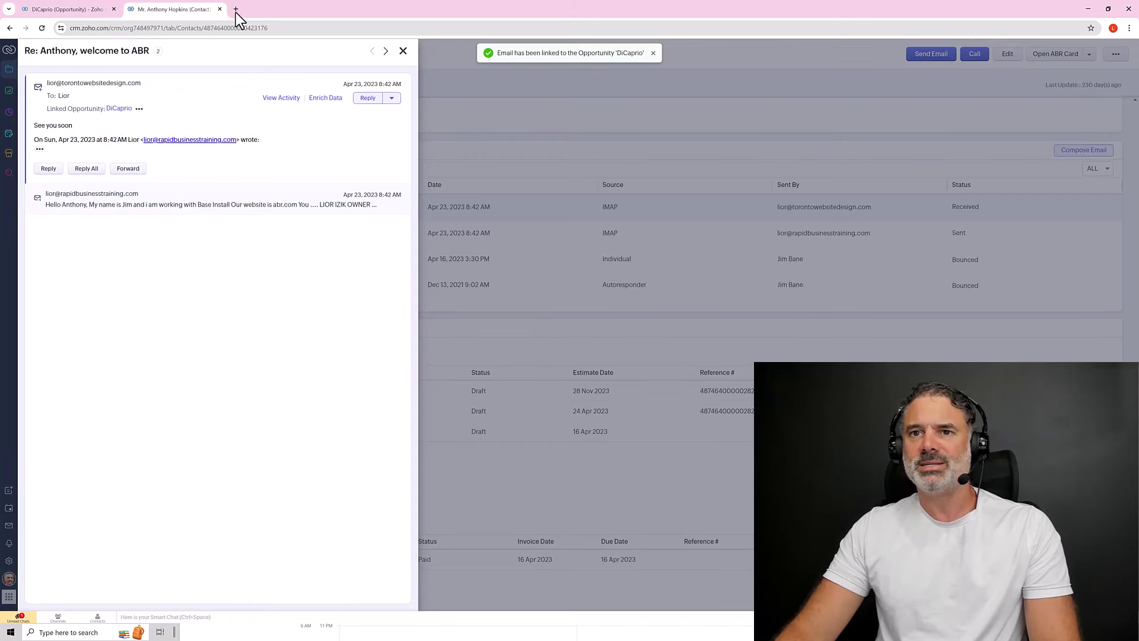
# Reload the DiCaprio opportunity and confirm the welcome email now appears under Emails.
pyautogui.click(55, 10)
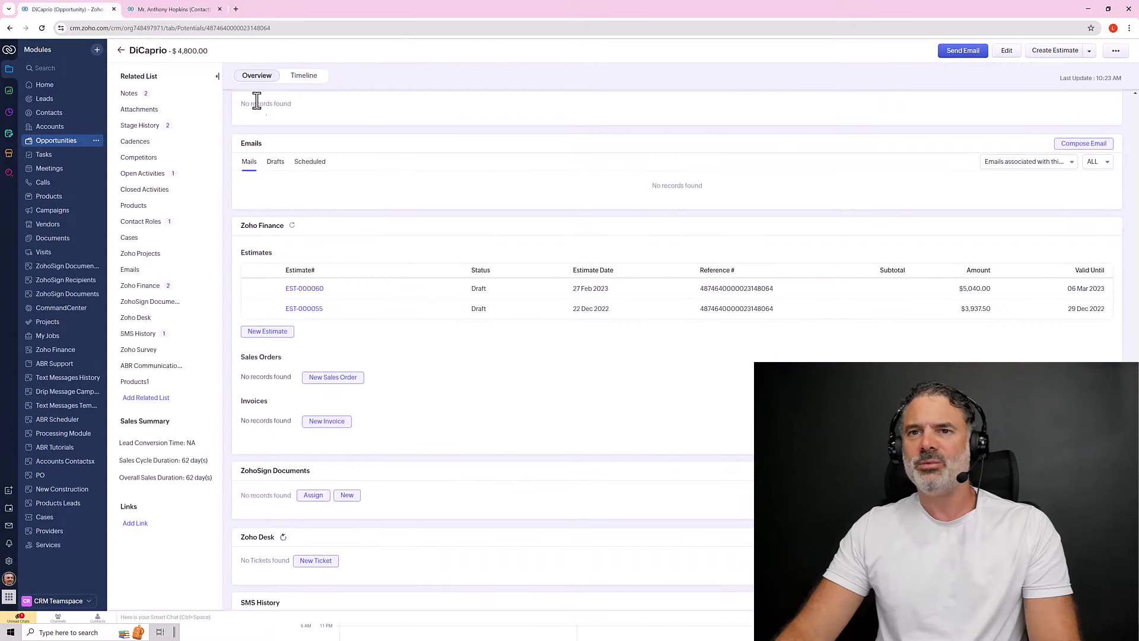
pyautogui.click(44, 28)
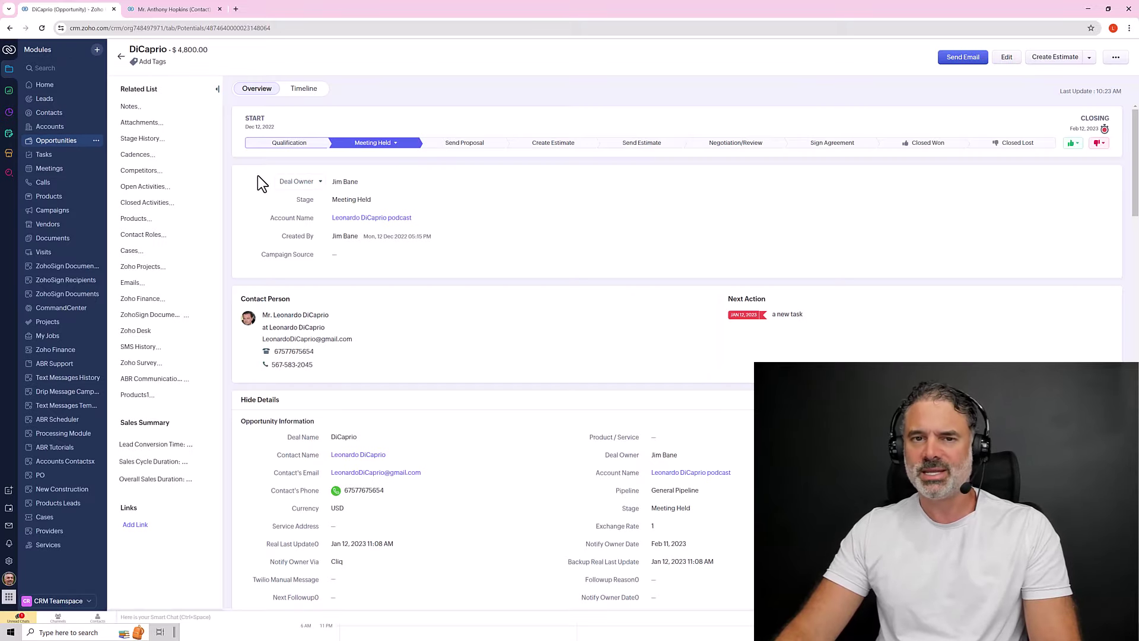
pyautogui.click(129, 282)
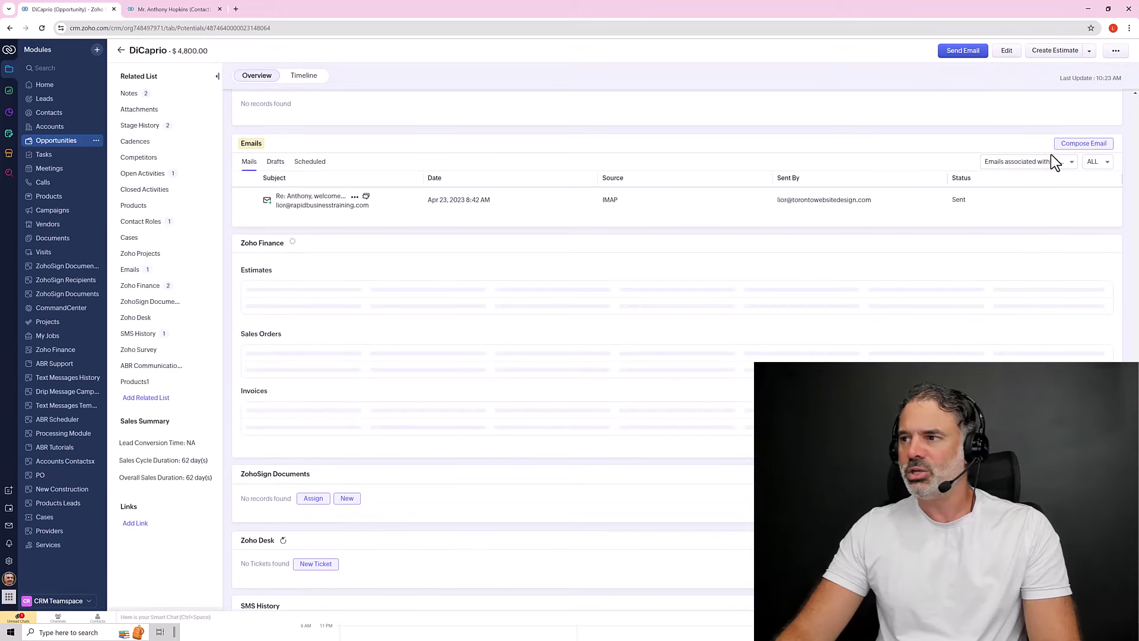
pyautogui.click(1050, 164)
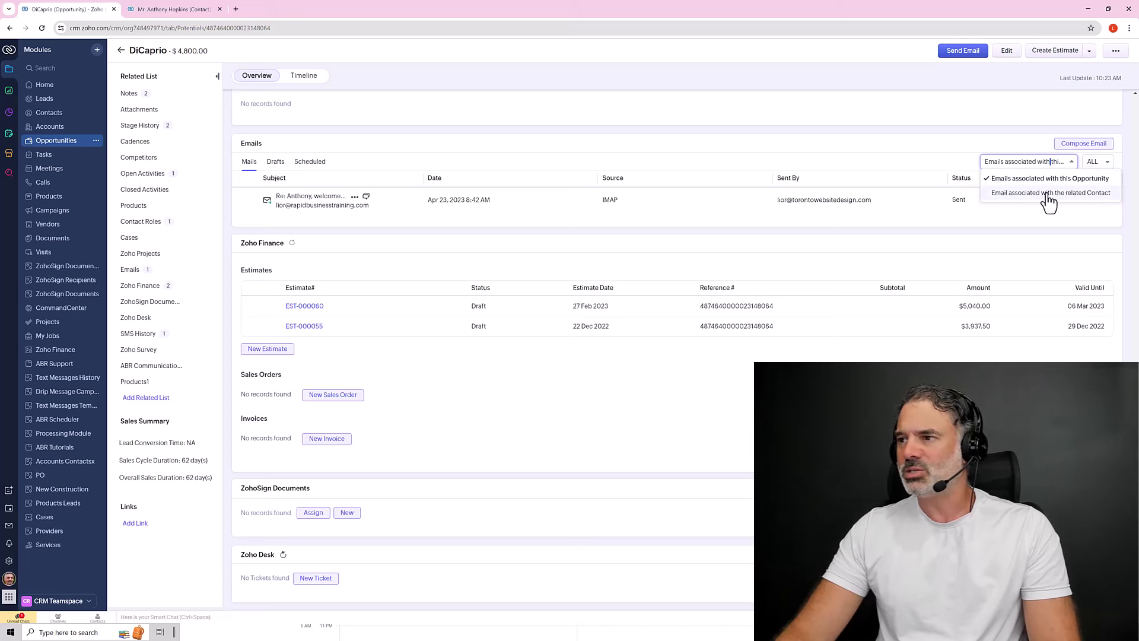
pyautogui.click(1098, 194)
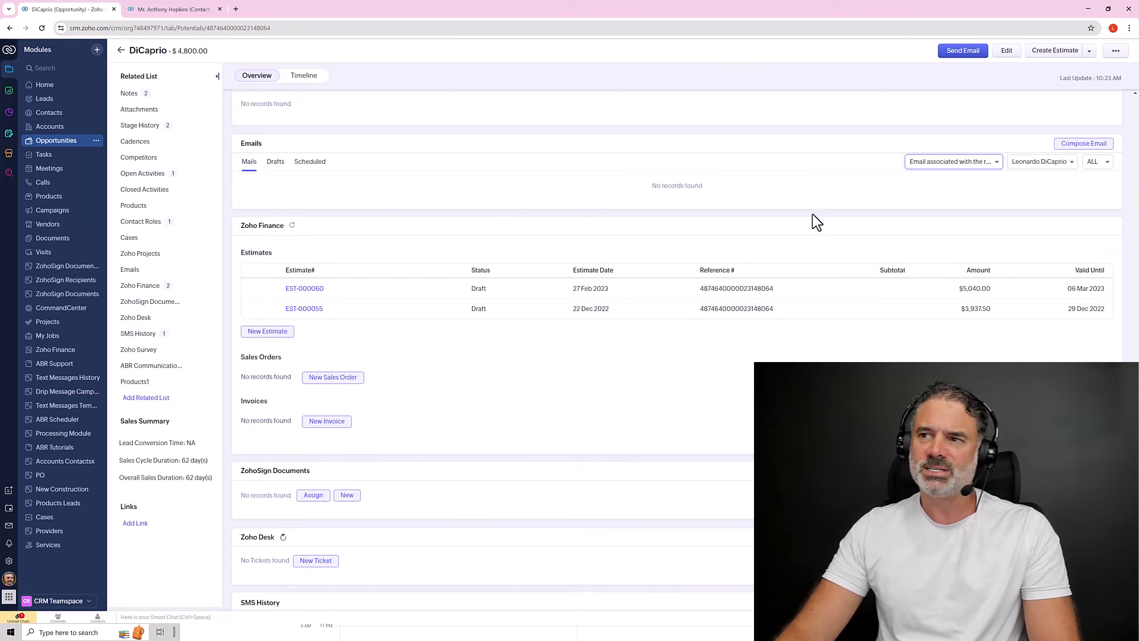
pyautogui.click(973, 164)
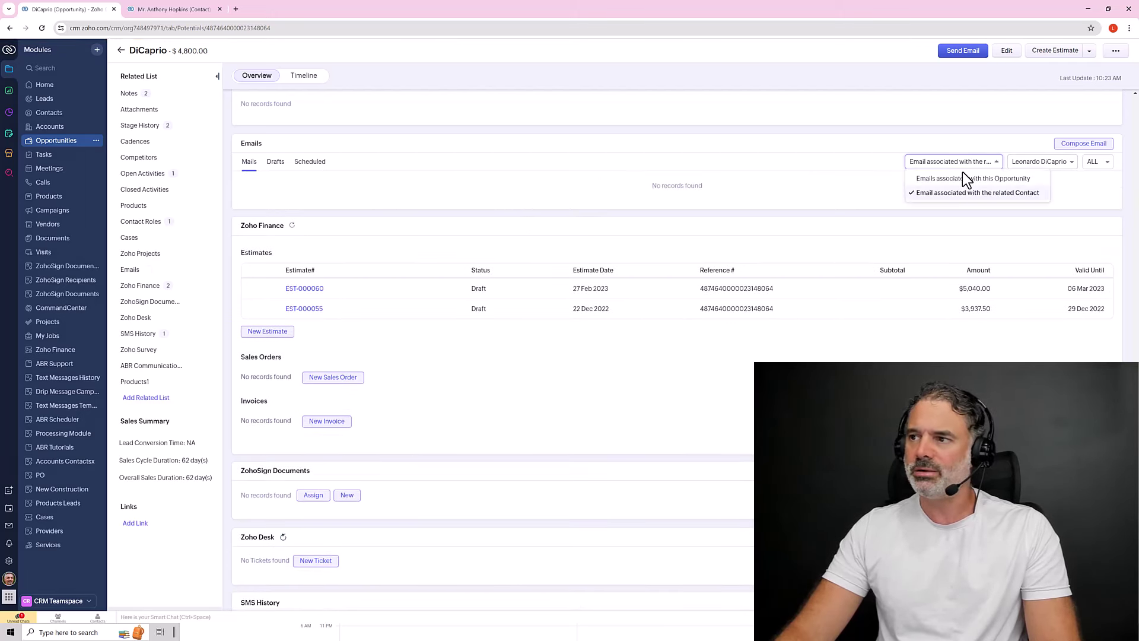
pyautogui.click(961, 179)
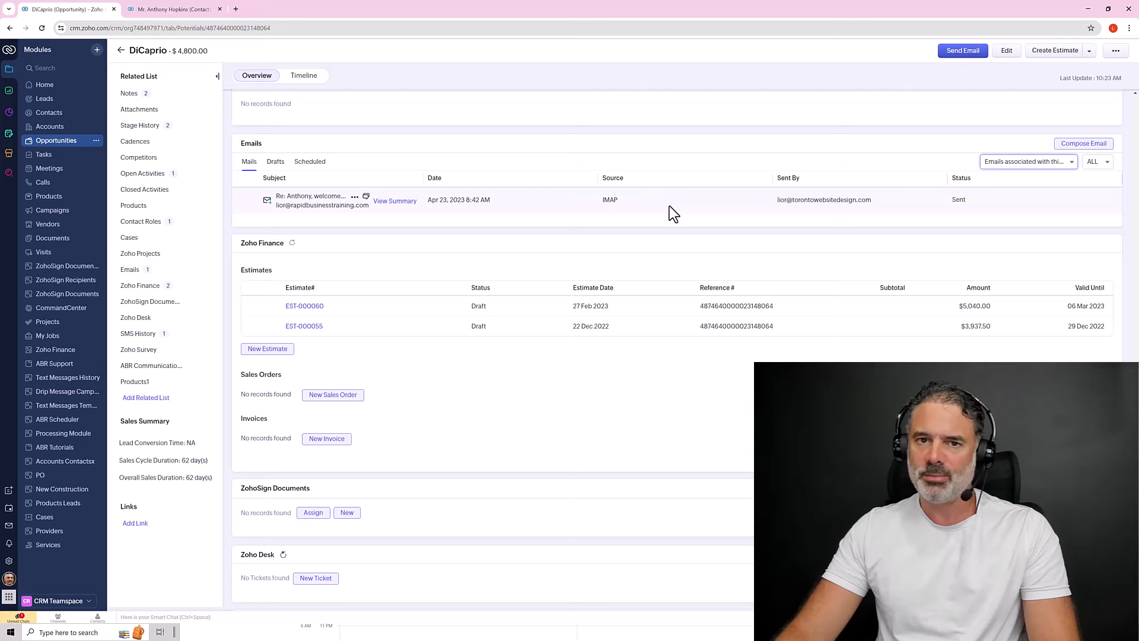
pyautogui.click(315, 200)
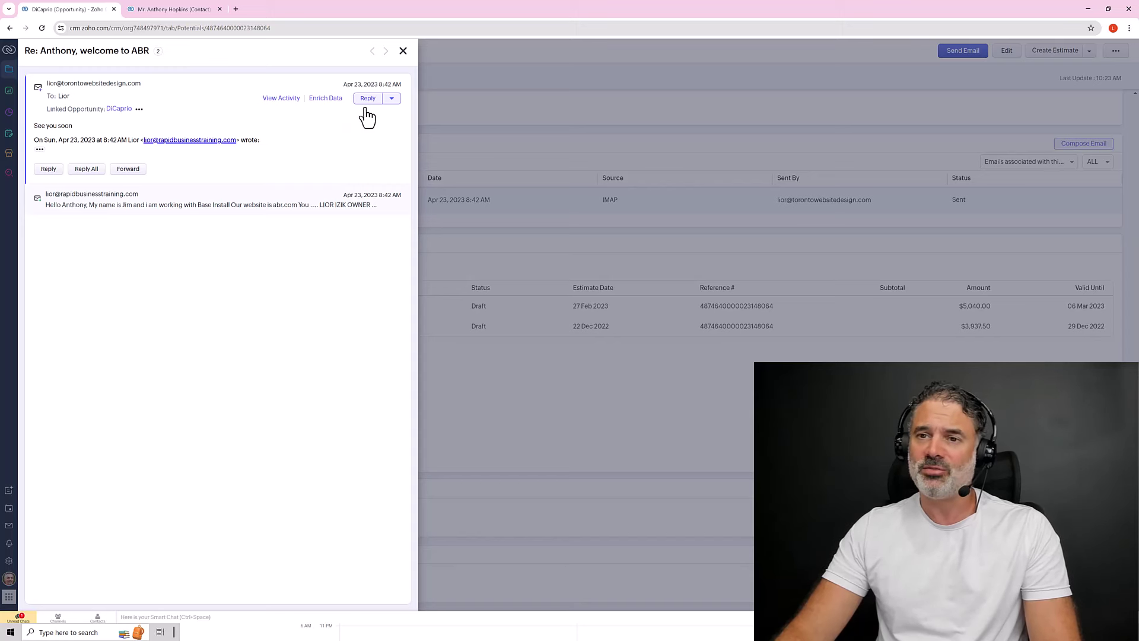
pyautogui.click(404, 51)
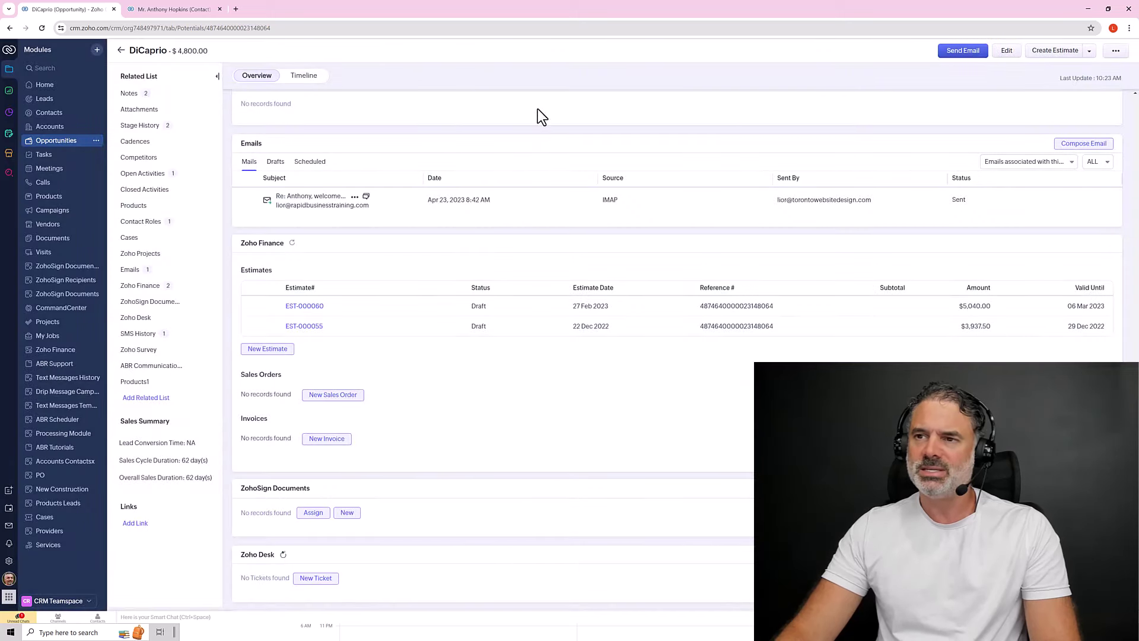